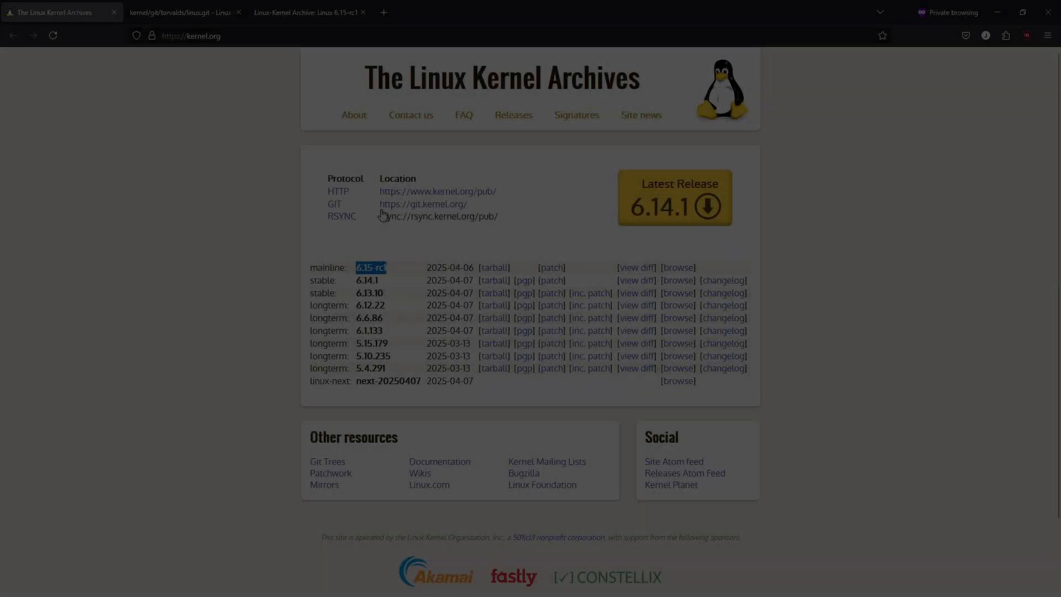
- Note the mainline 6.15-rc1 version on kernel.org and move to the torvalds/linux.git repository page
click(389, 267)
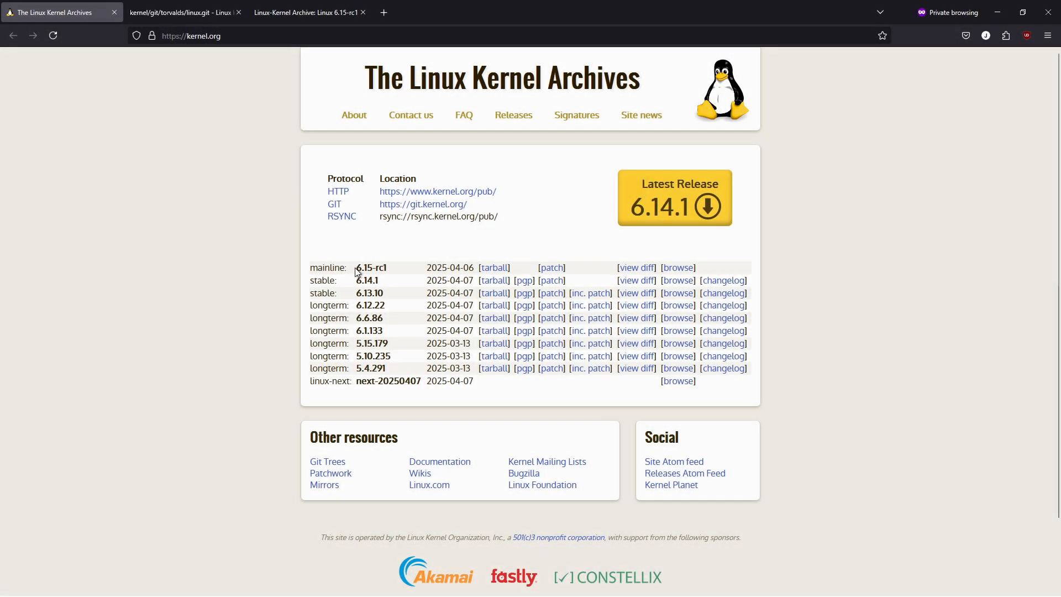
drag(354, 268, 387, 270)
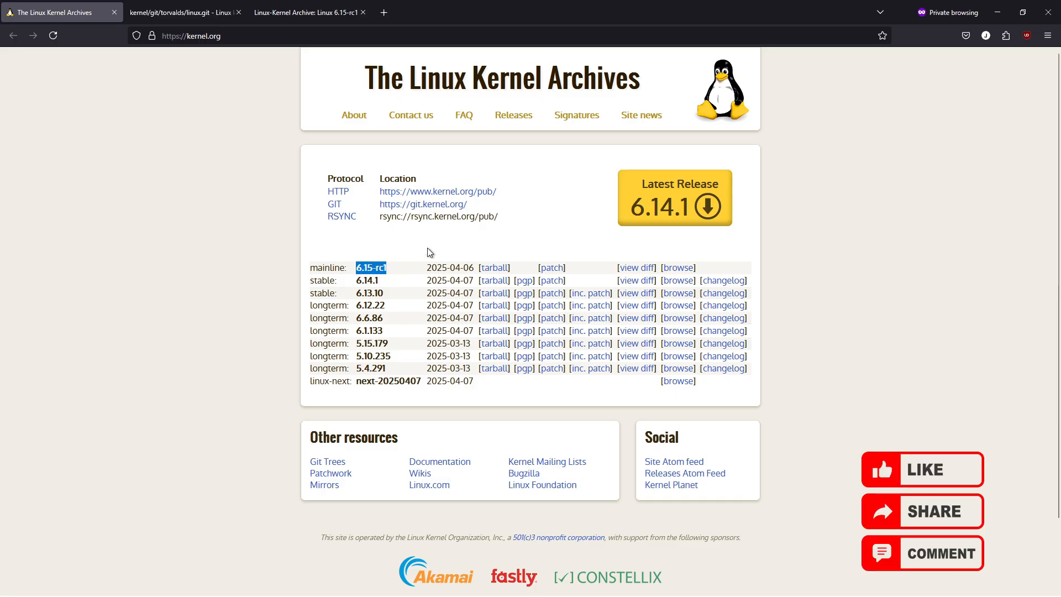
click(427, 248)
click(180, 12)
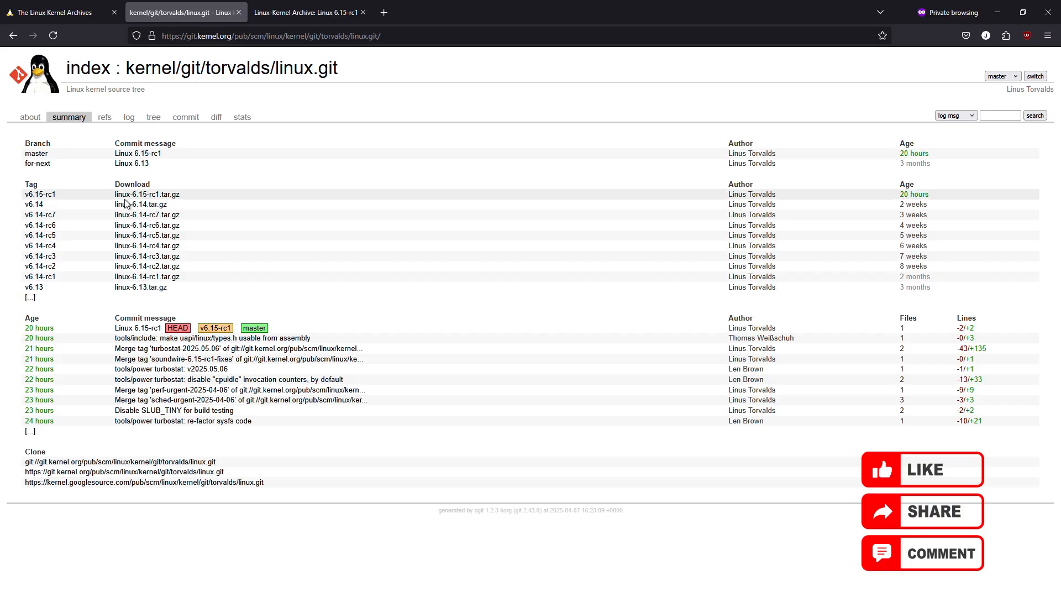
- Request the linux-6.15-rc1.tar.gz snapshot of the v6.15-rc1 tag and bring up the LKML announcement
drag(186, 196, 121, 194)
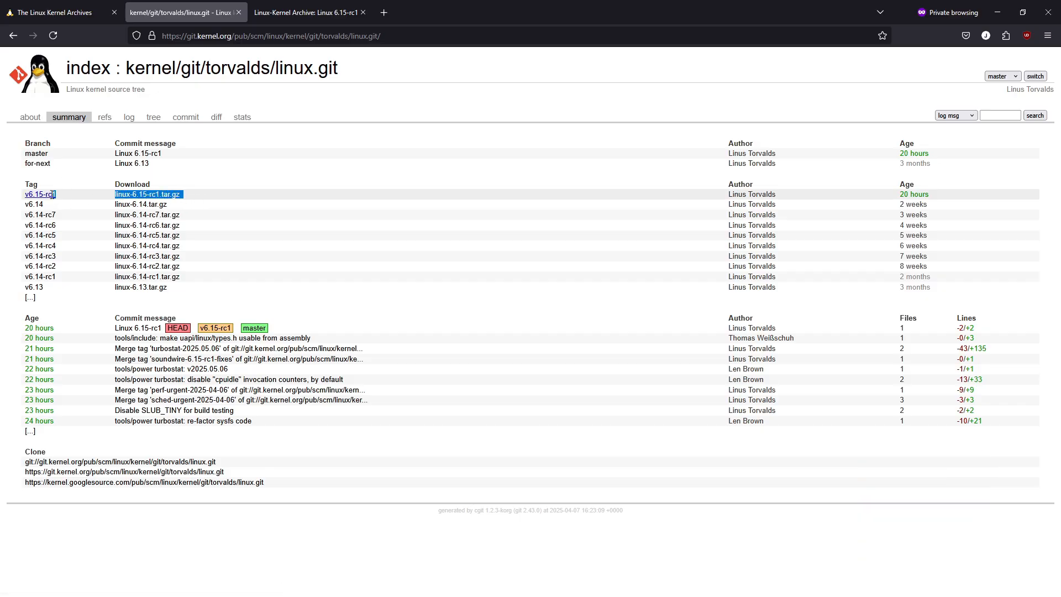
drag(24, 194, 210, 196)
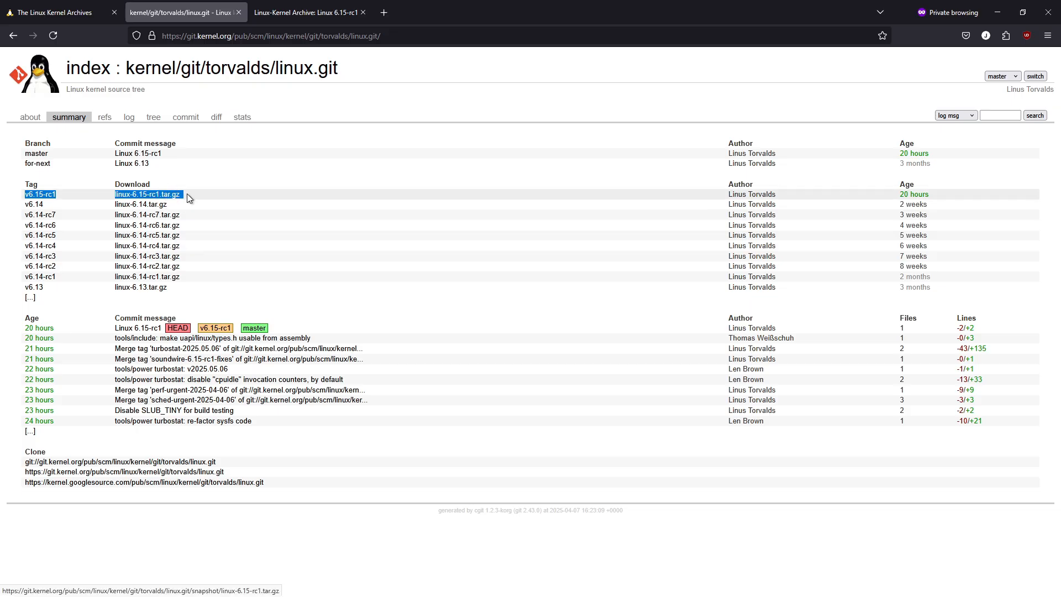
click(173, 196)
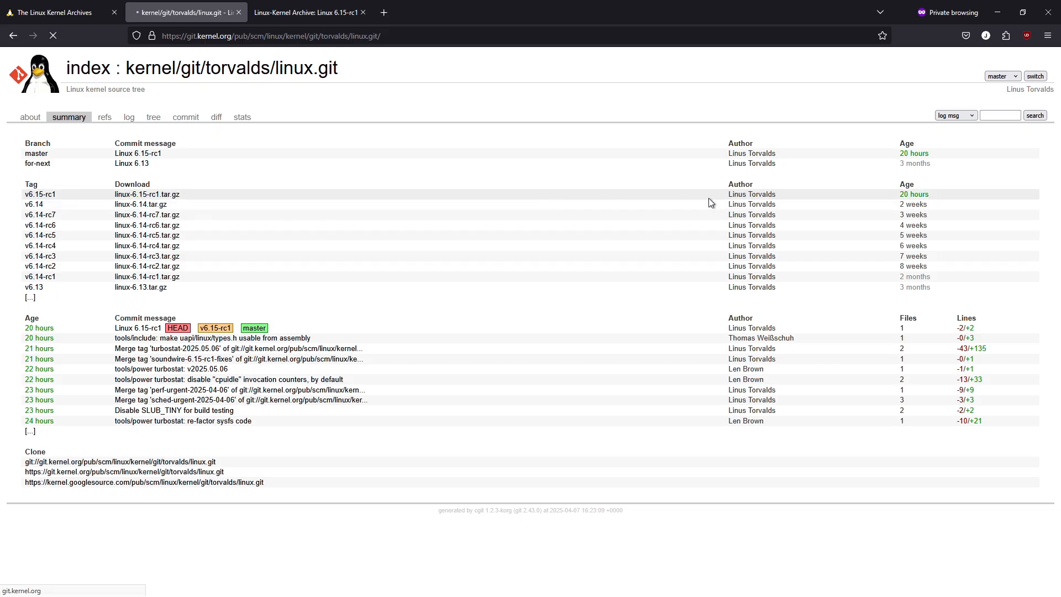
drag(938, 197, 591, 208)
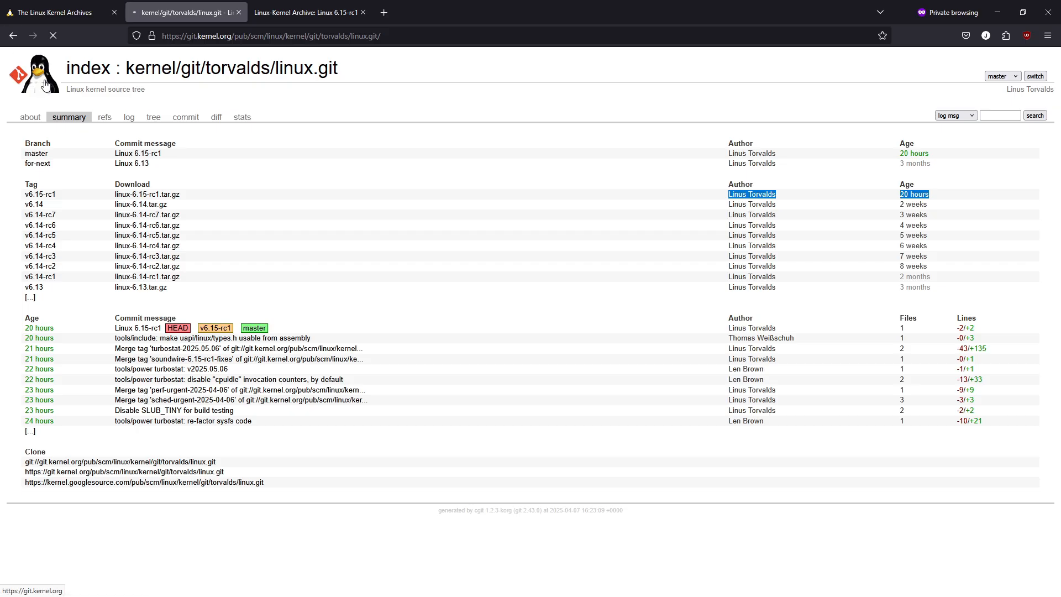
click(314, 13)
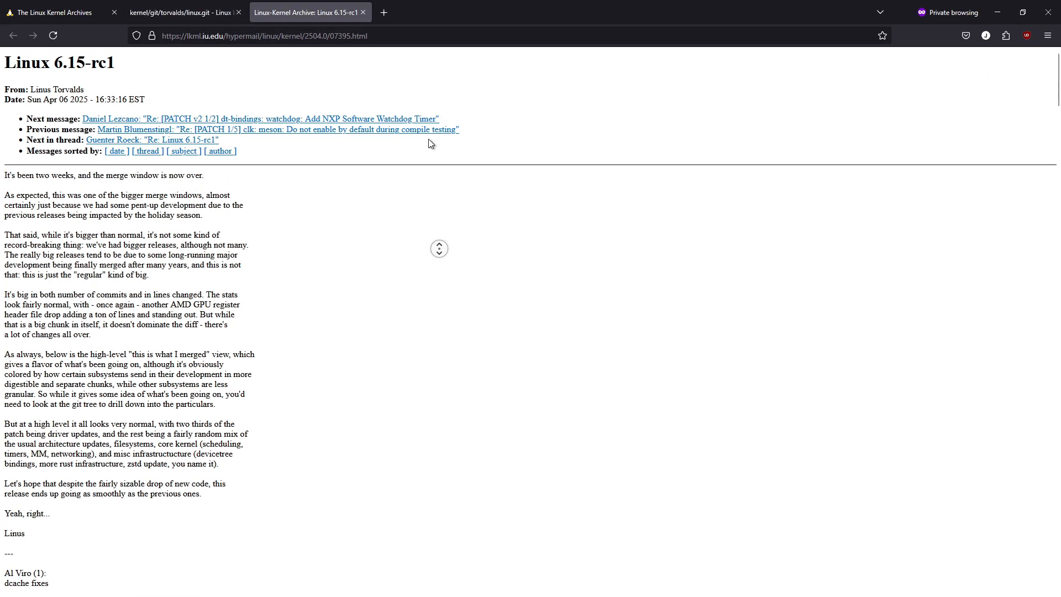
- Read the Linux 6.15-rc1 heading, the merge-window opening line and the first paragraphs through 'That said'
click(433, 145)
drag(5, 62, 117, 64)
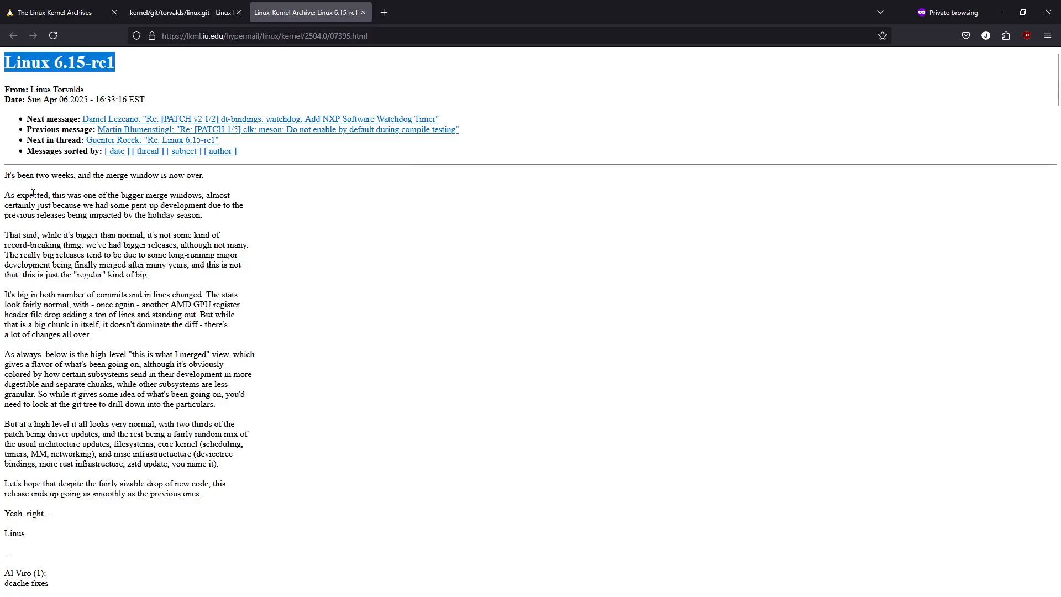
drag(4, 176, 204, 176)
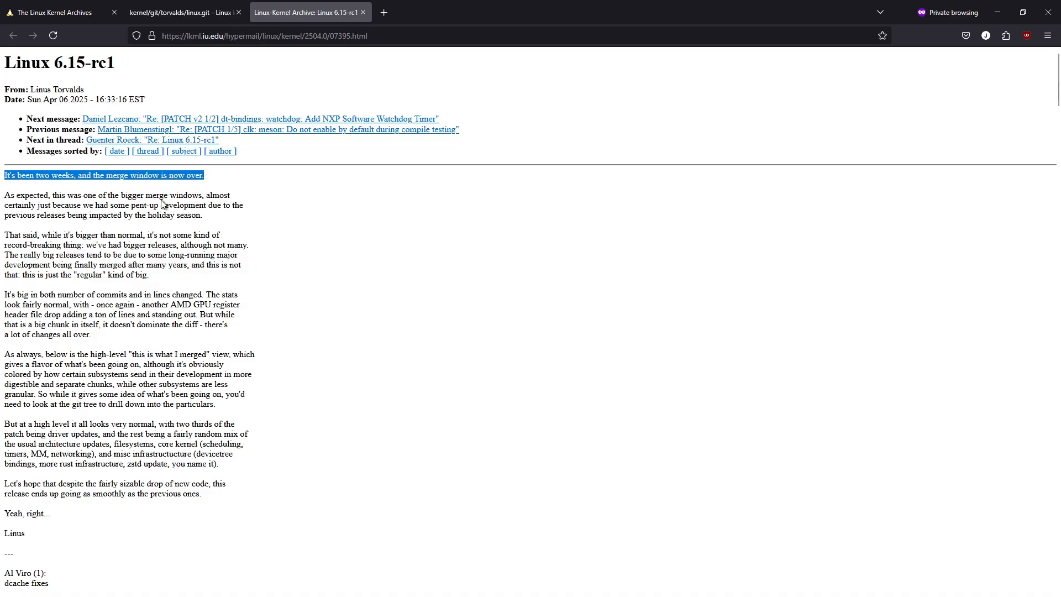
drag(5, 195, 131, 207)
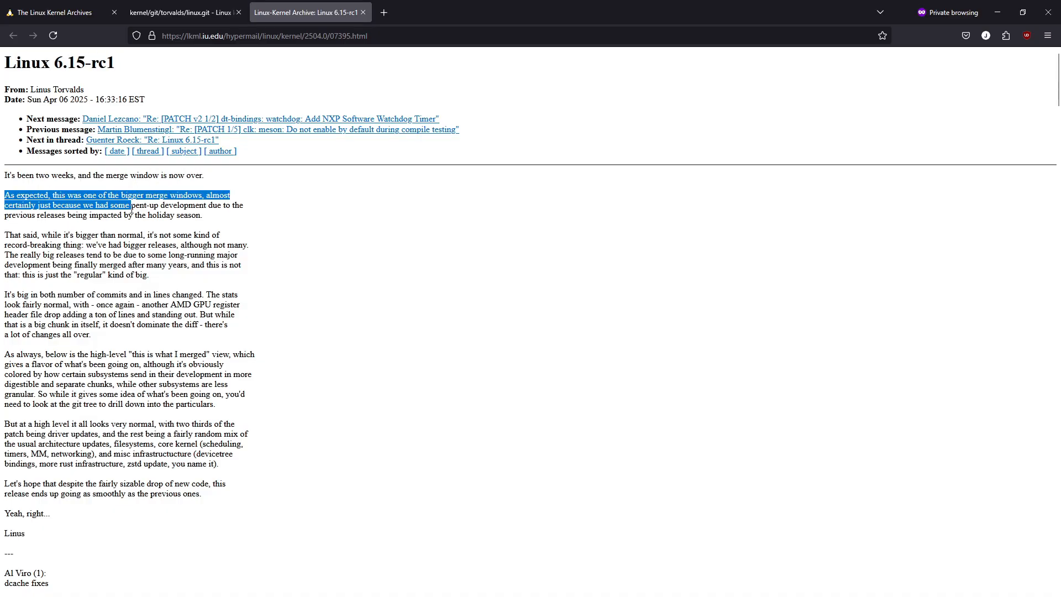
drag(142, 208, 207, 217)
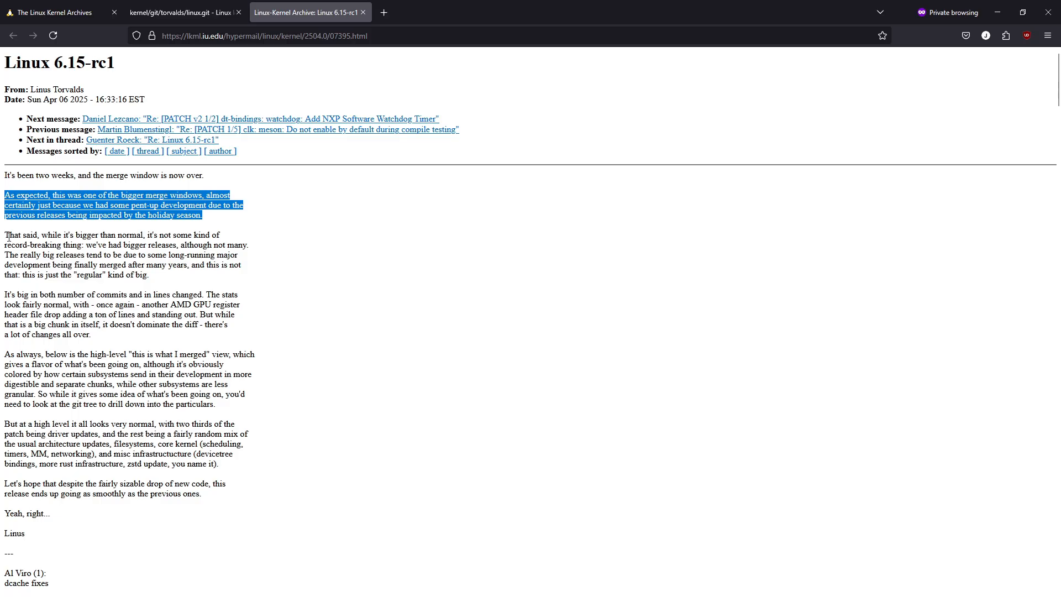
drag(5, 235, 149, 275)
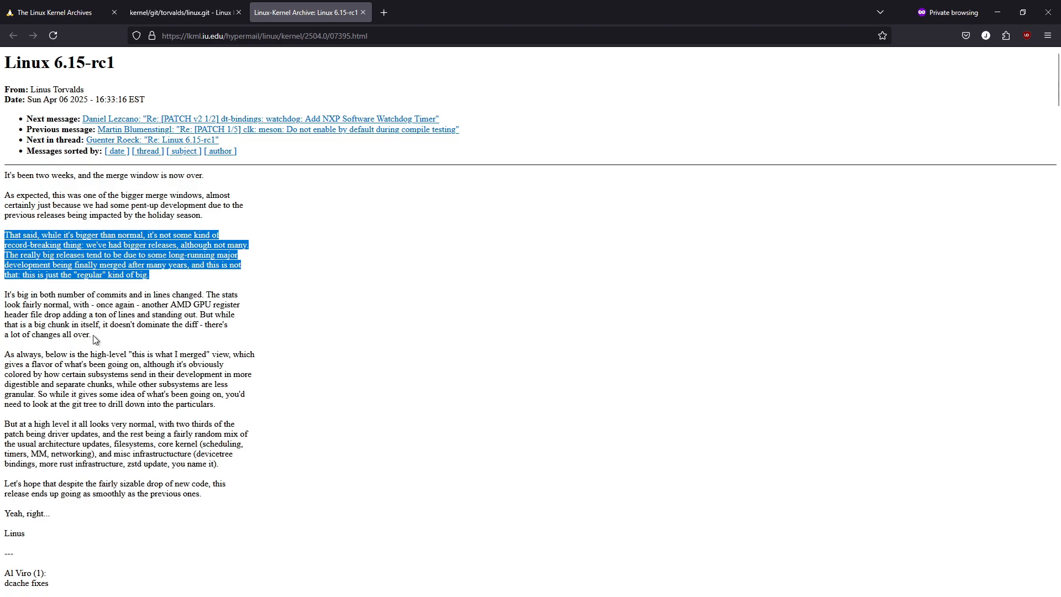
- Read the commit-stats paragraph, 'As always' and the closing paragraphs, then return to the linux.git page
drag(93, 335, 7, 296)
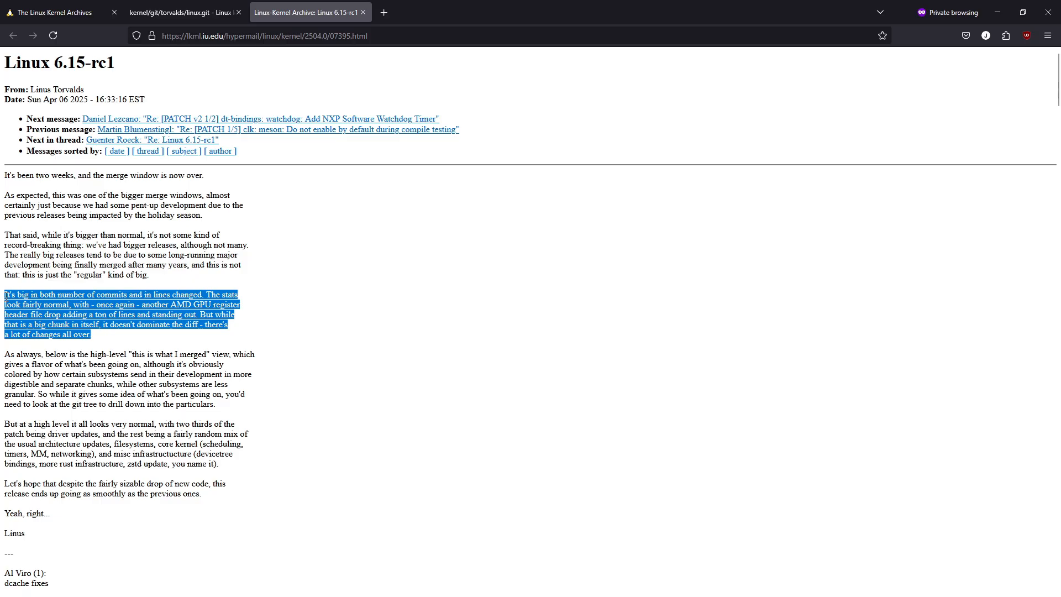
click(288, 331)
scroll(289, 349, down, 3)
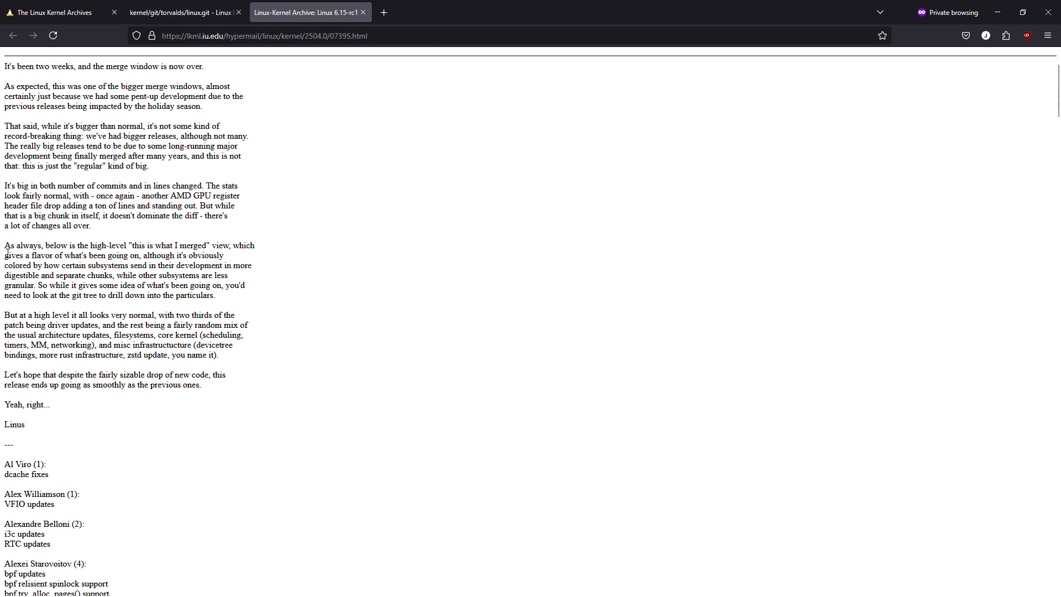
drag(6, 244, 227, 307)
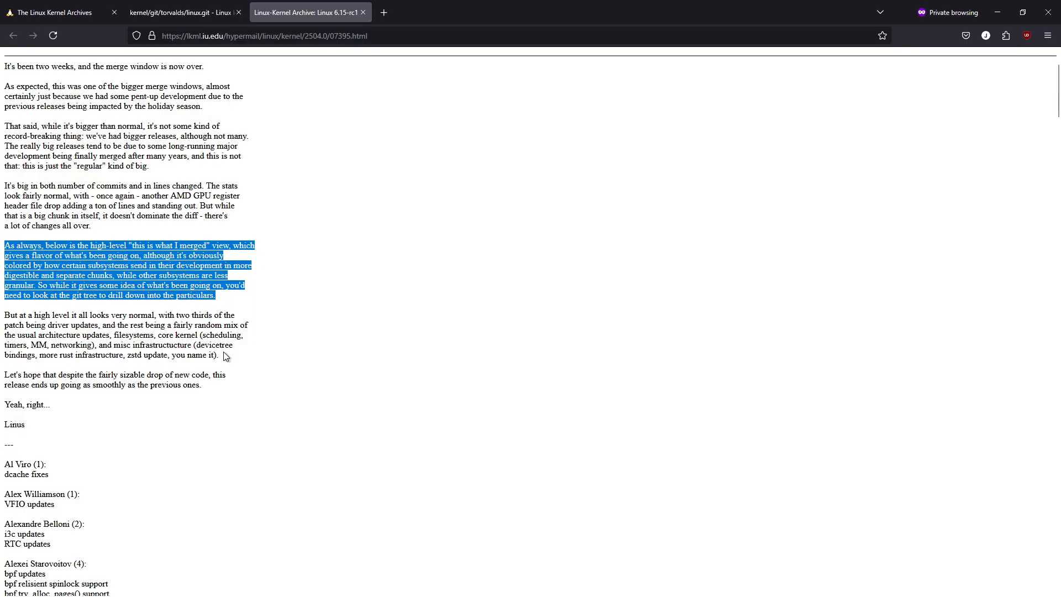
drag(202, 386, 10, 315)
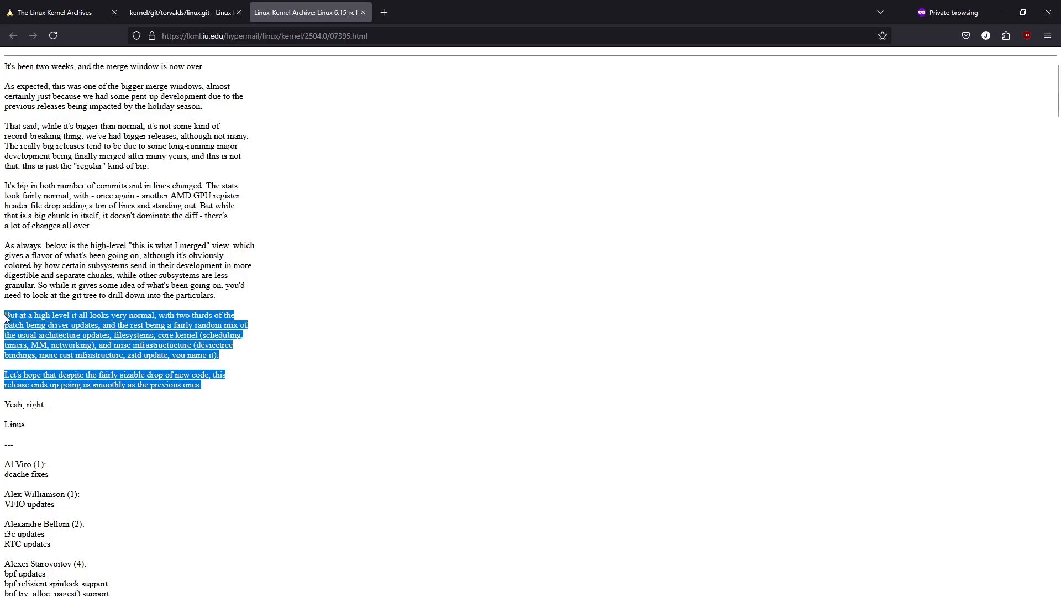
click(73, 14)
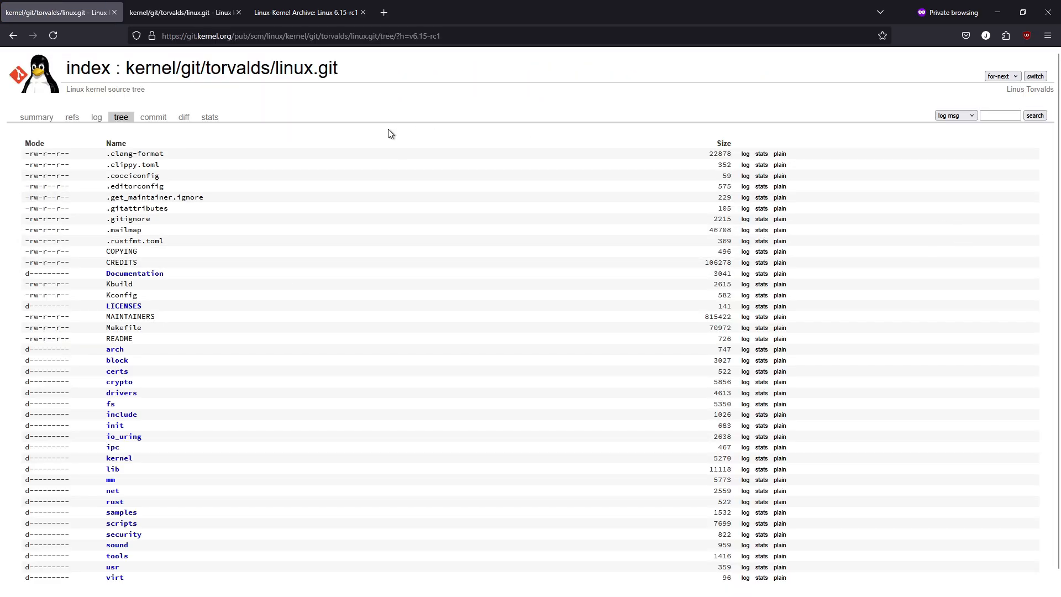
- Browse the linux.git summary, refs and v6.15-rc1 log, noting the commit's line counts
click(37, 117)
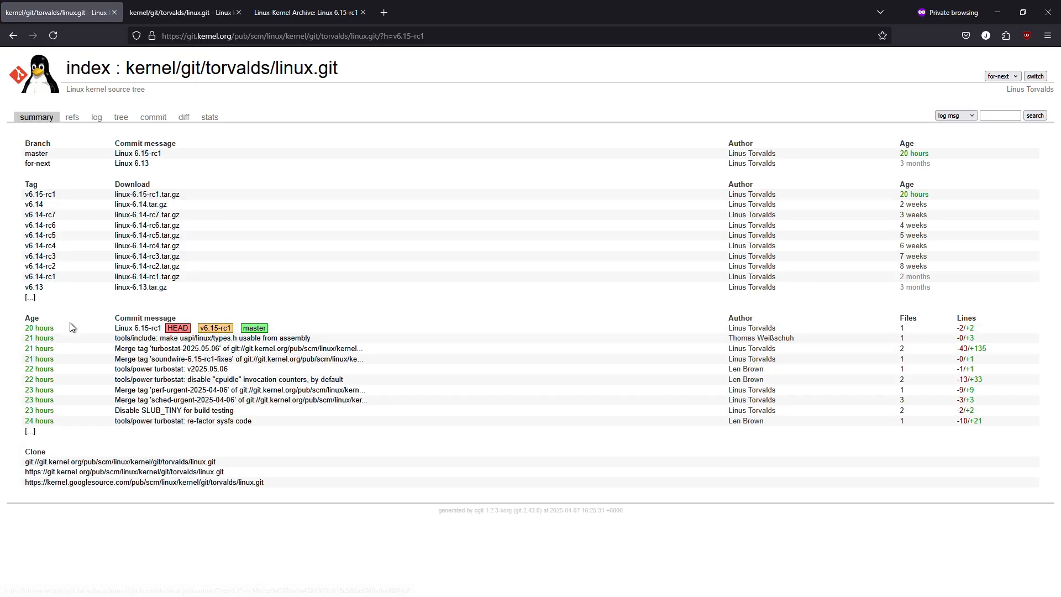
click(72, 117)
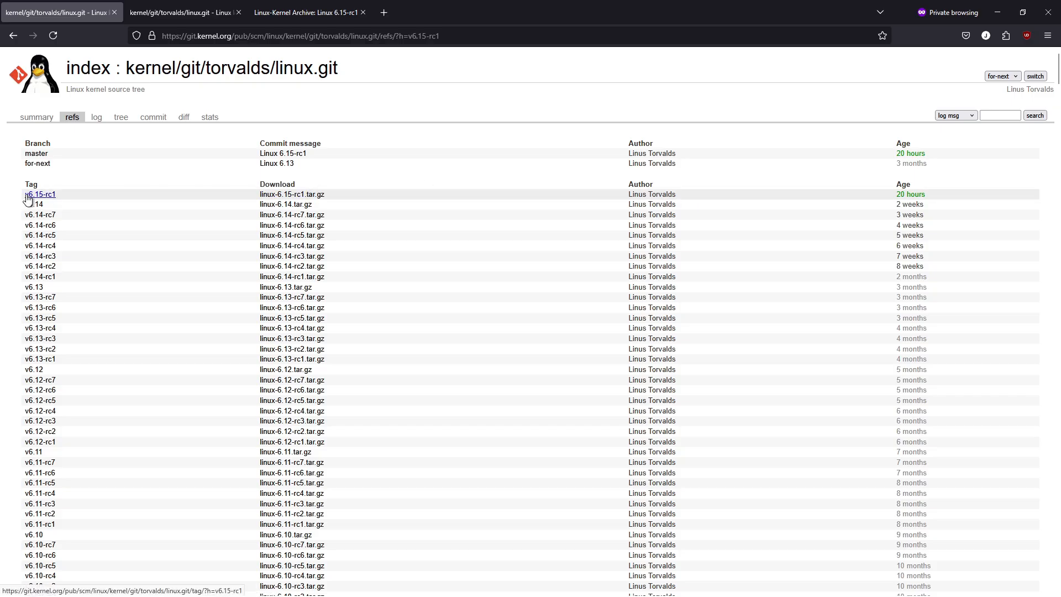
click(96, 117)
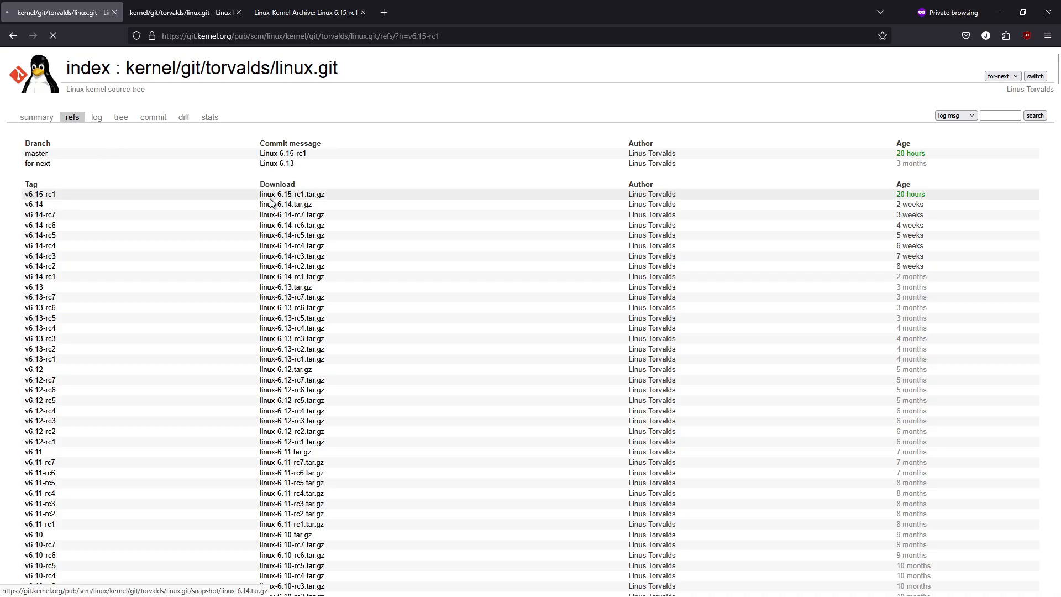
click(97, 117)
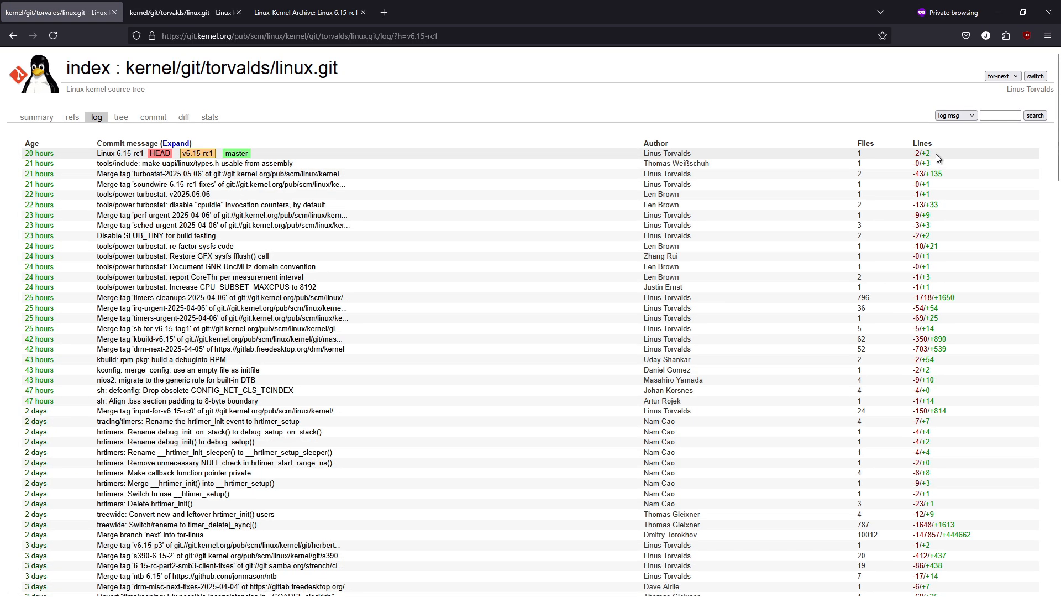
double_click(923, 154)
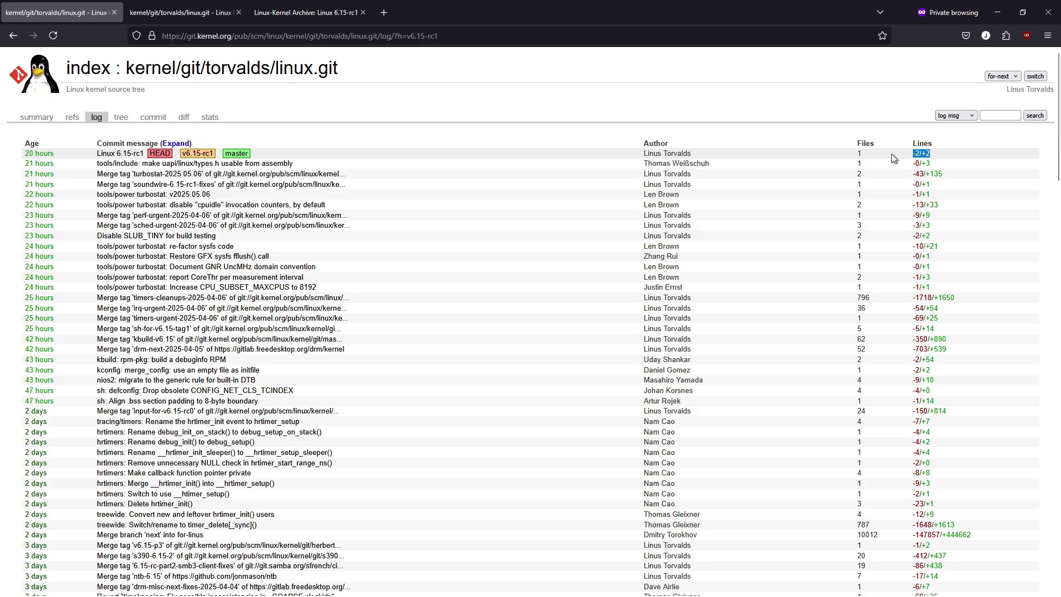
- View the v6.15-rc1 tree, commit details, Makefile diff and per-author stats, ending on the summary
click(123, 117)
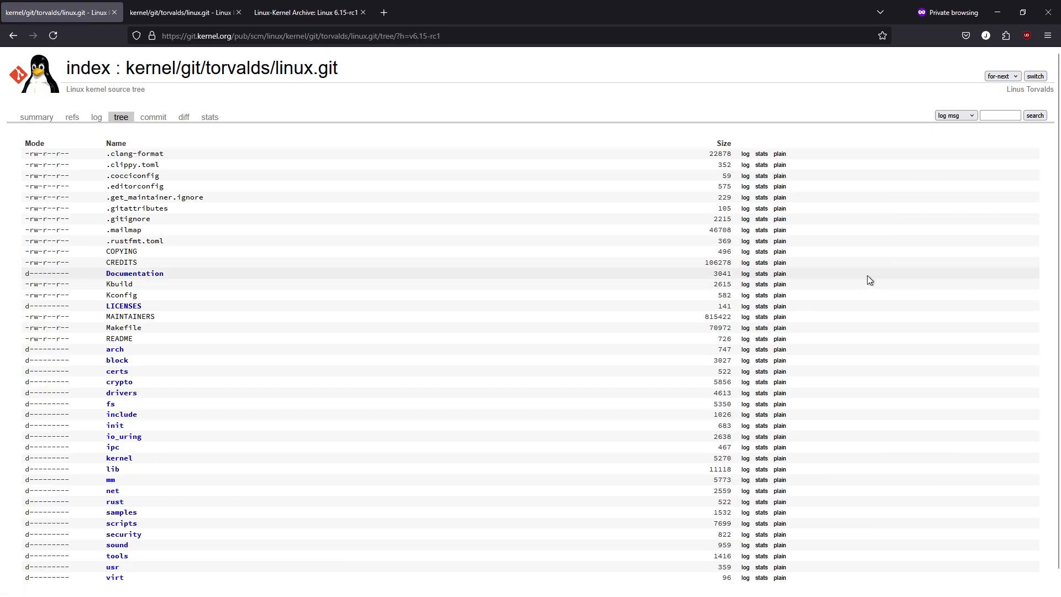
scroll(996, 173, down, 1)
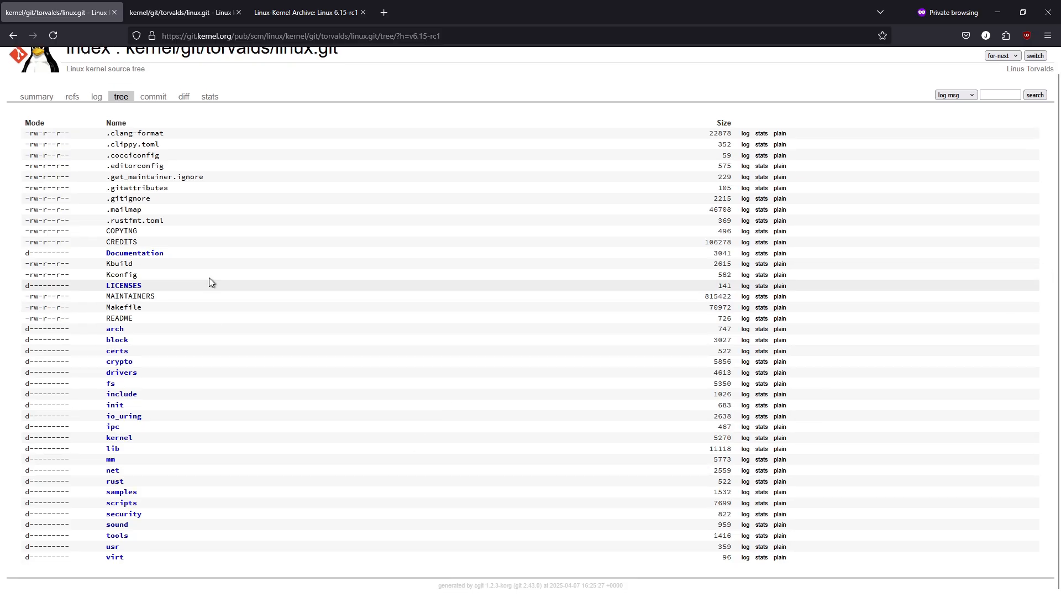
click(154, 98)
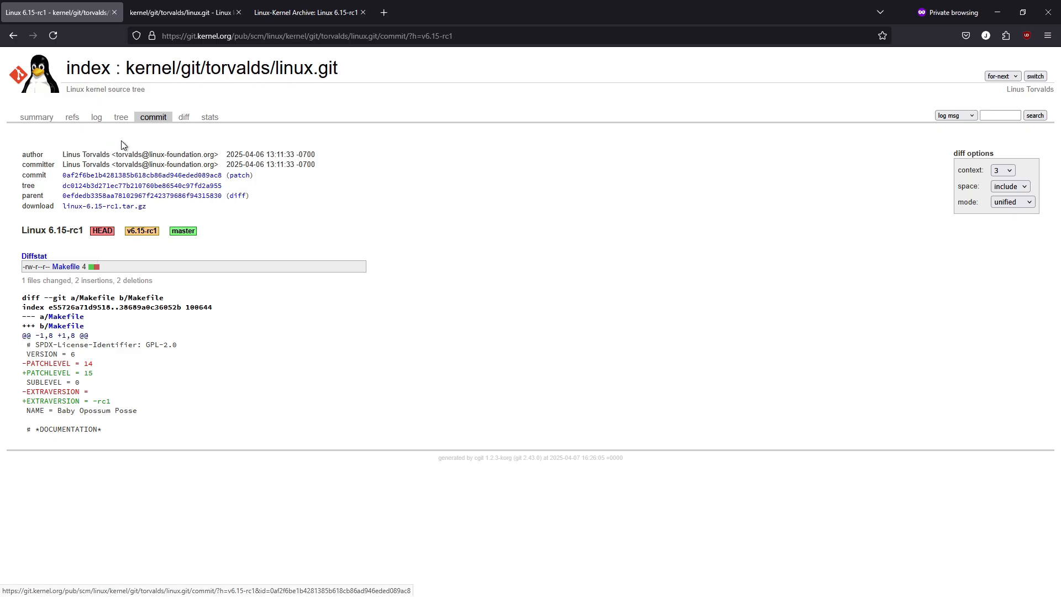
click(185, 118)
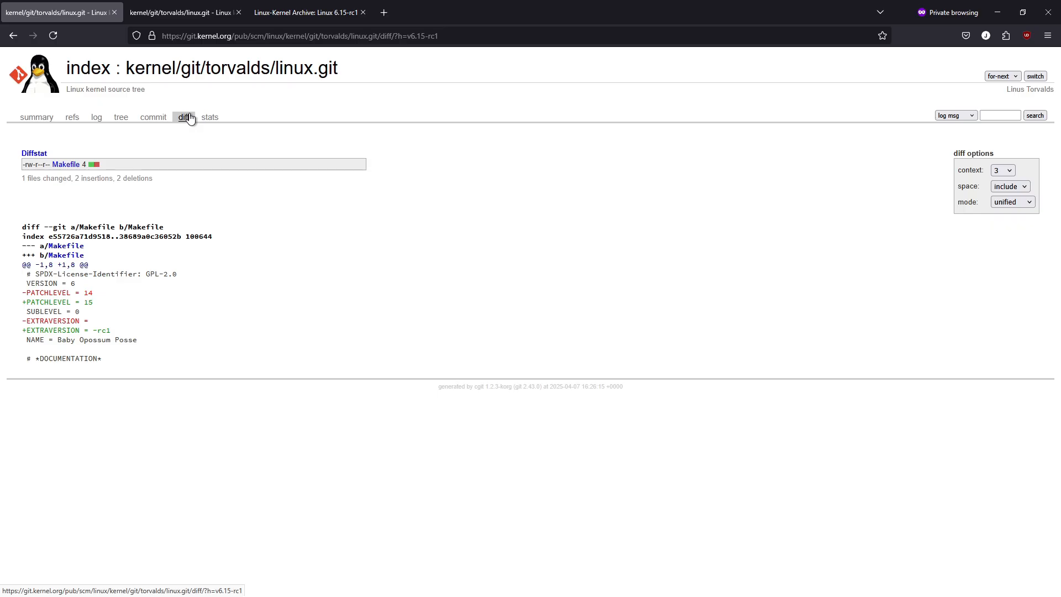
click(209, 117)
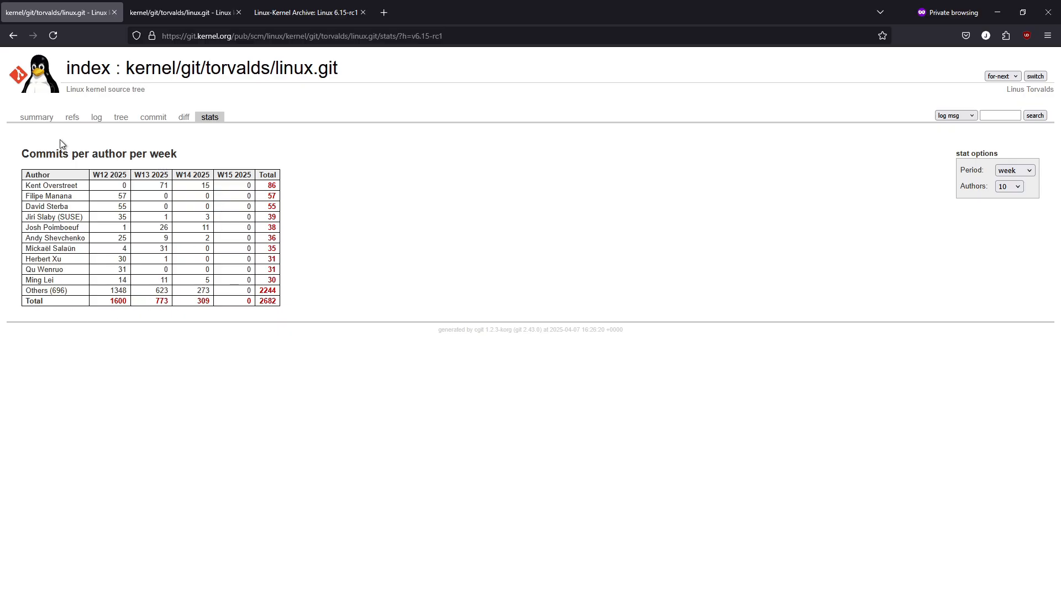
click(36, 117)
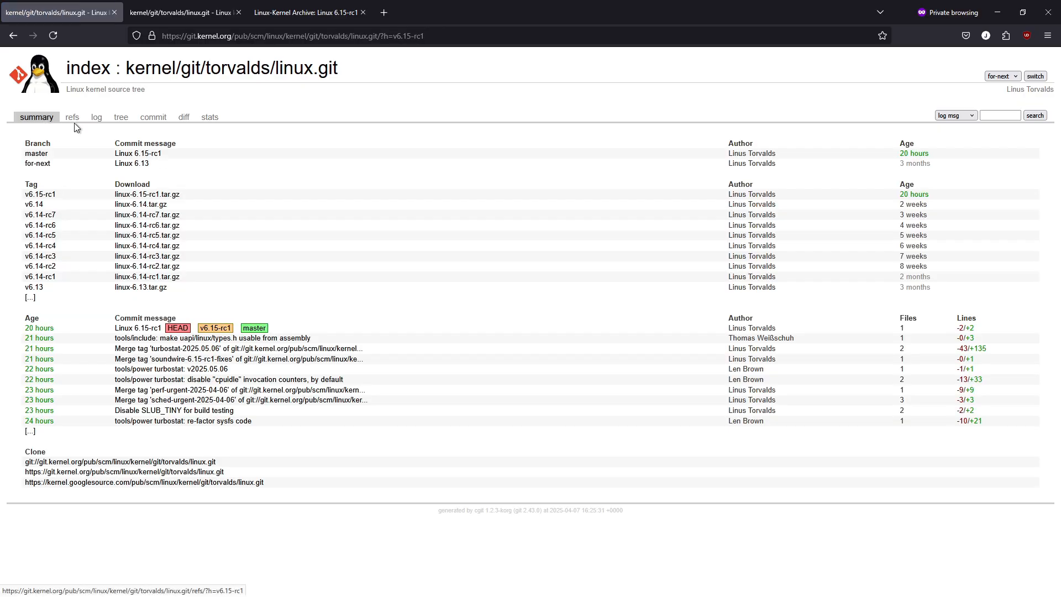
- Go back through the cgit diff, tree and refs pages to the kernel.org releases page
click(13, 36)
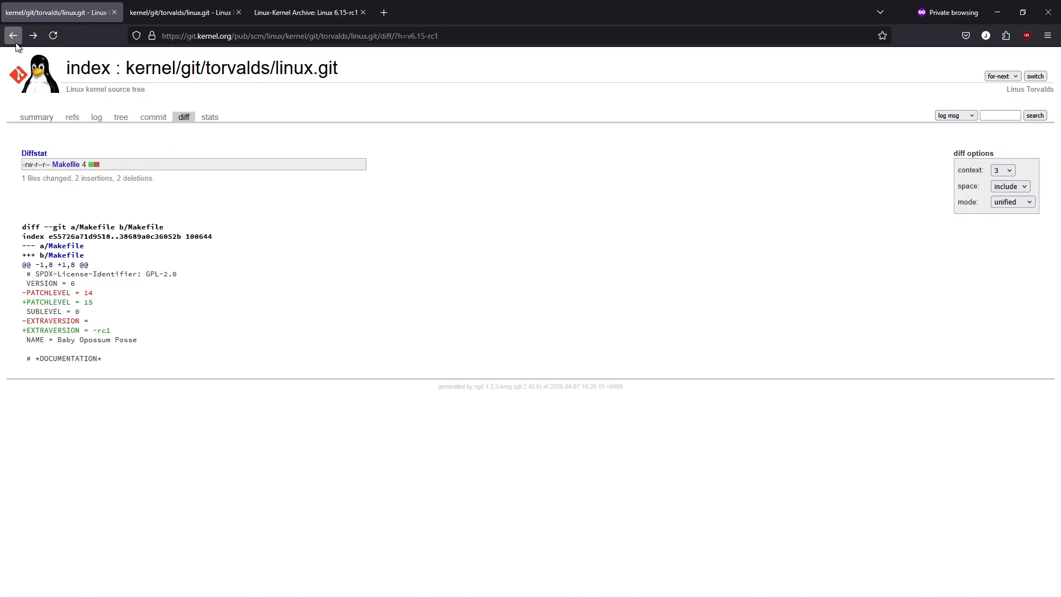
click(14, 36)
click(13, 36)
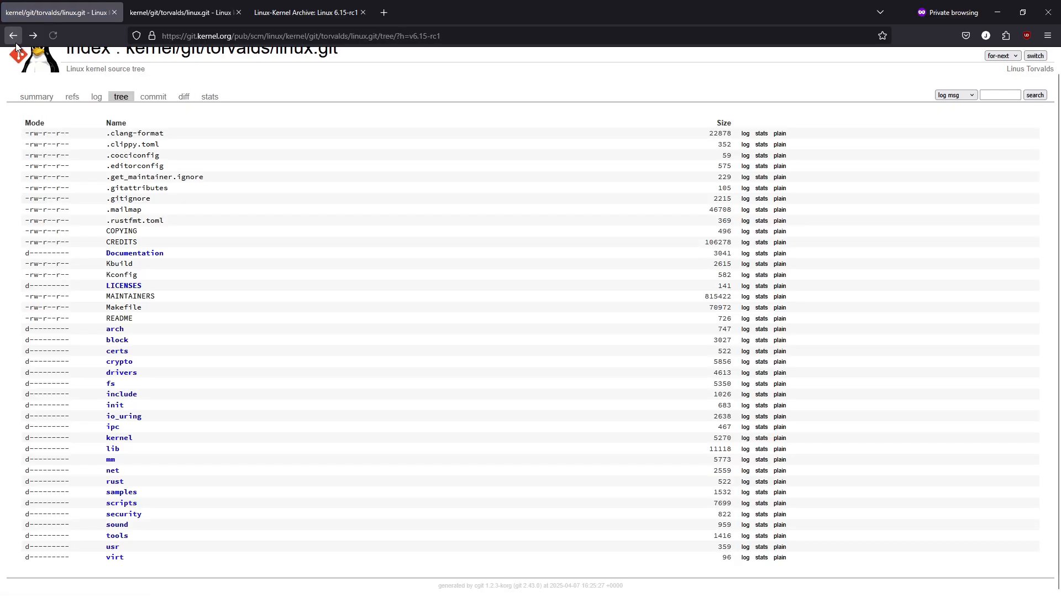
click(14, 36)
click(14, 36)
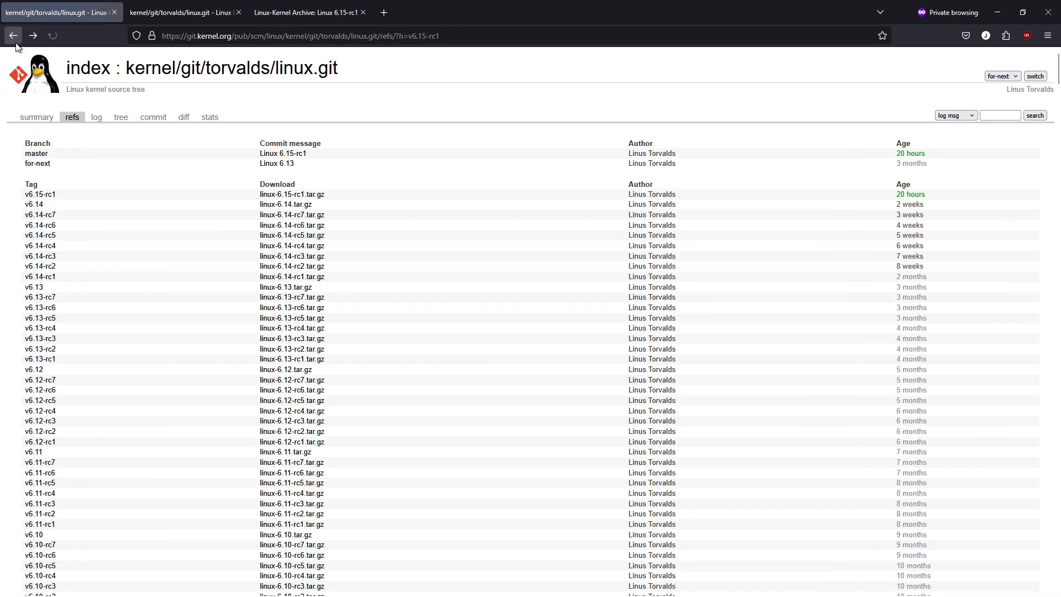
click(14, 36)
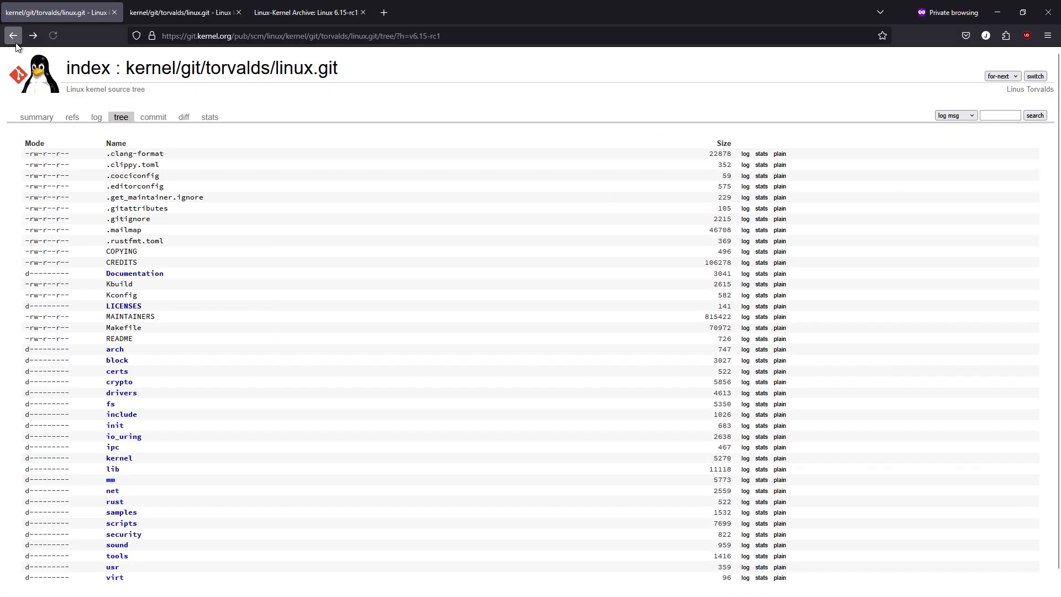
click(13, 35)
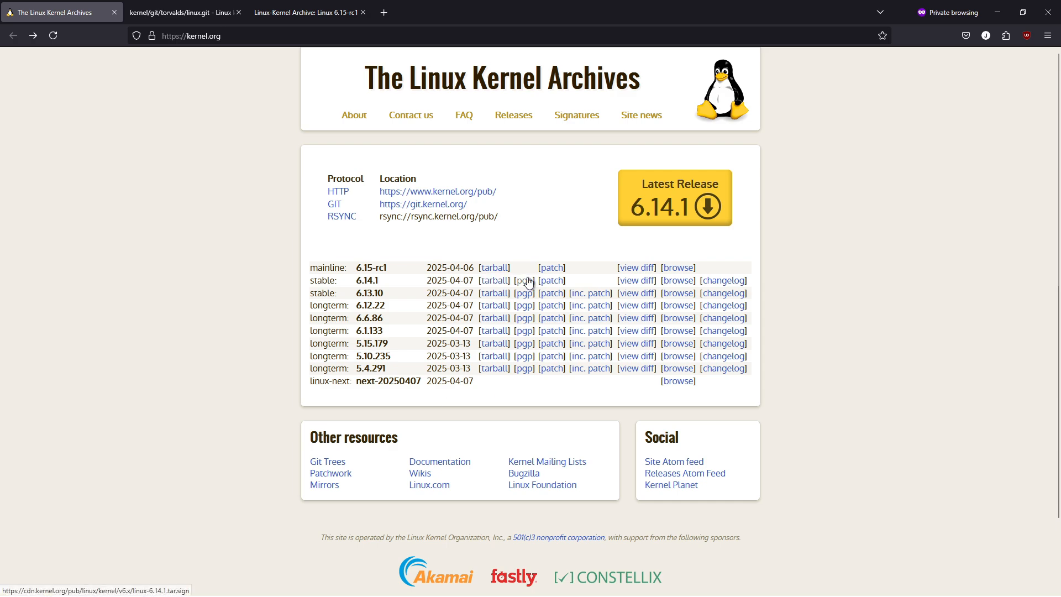
click(637, 268)
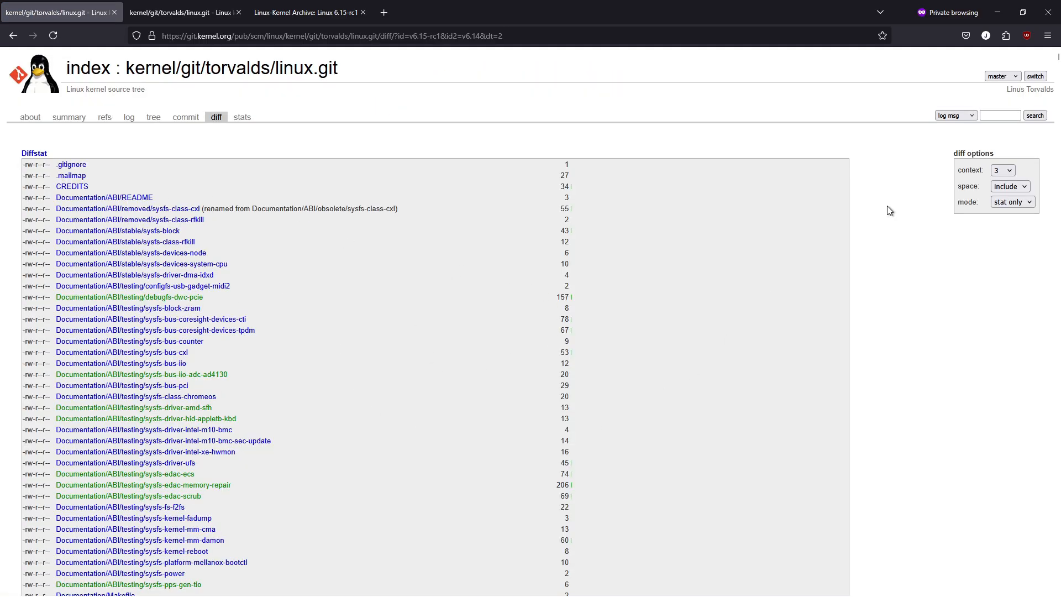
click(1007, 174)
click(1007, 173)
click(1026, 189)
click(1028, 202)
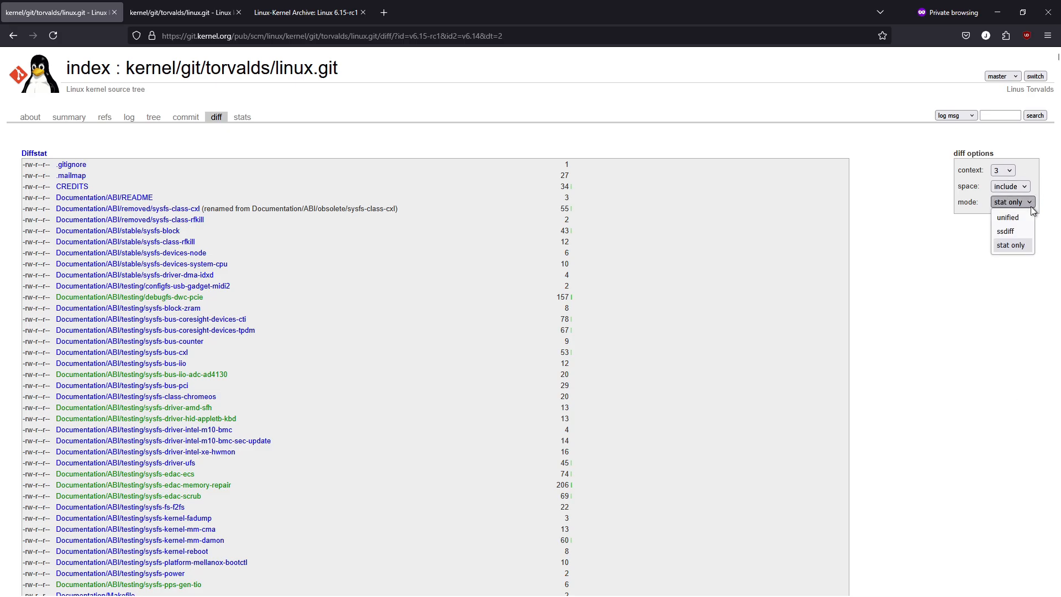
click(959, 350)
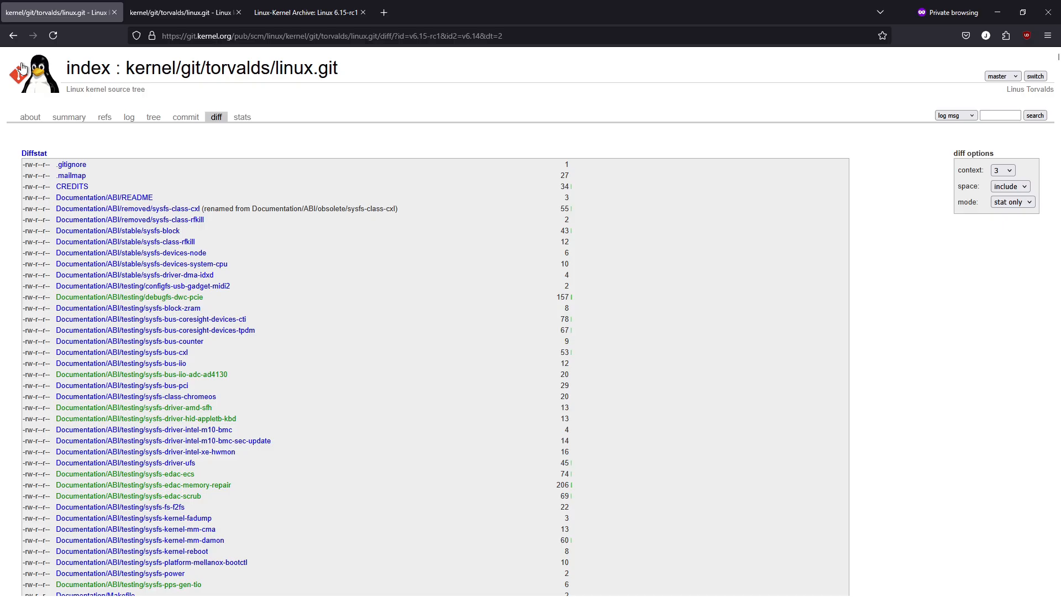
click(13, 35)
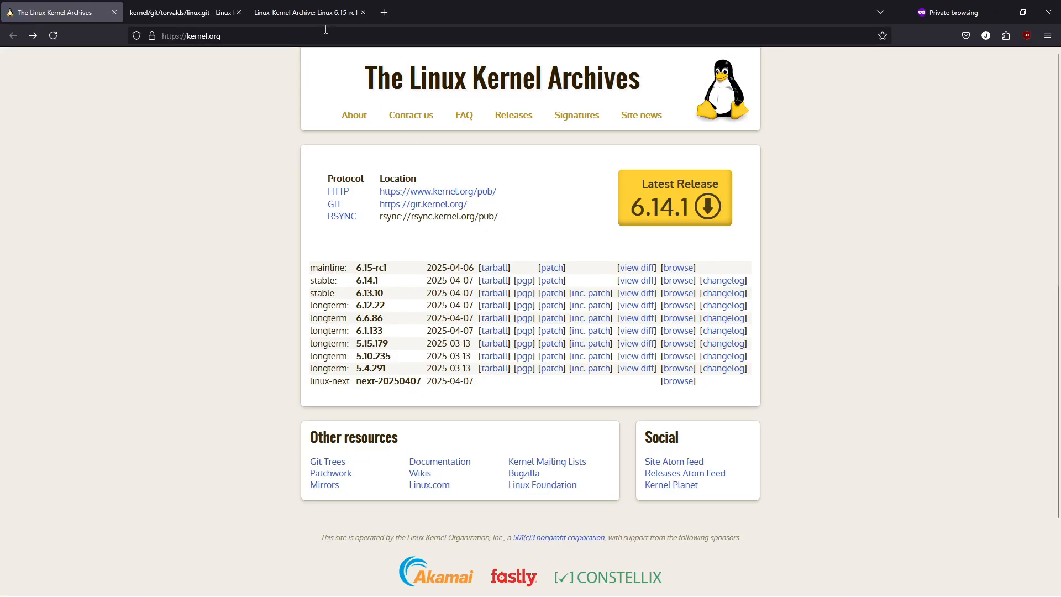
- Check the LKML announcement tab, put linux.git on its summary page and return to the kernel.org releases tab
click(307, 12)
middle_click(395, 319)
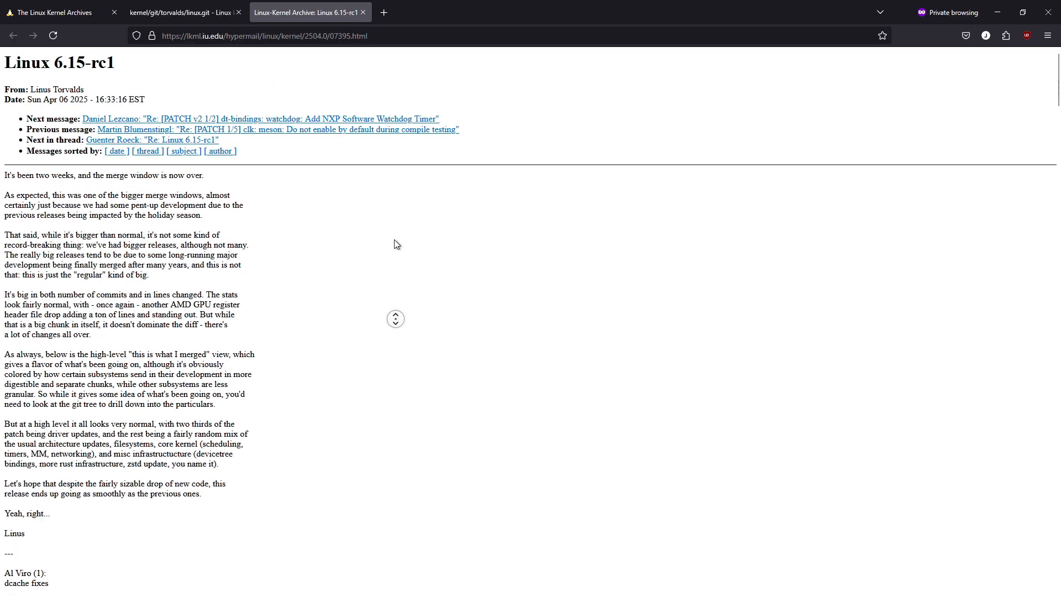
click(396, 243)
click(179, 12)
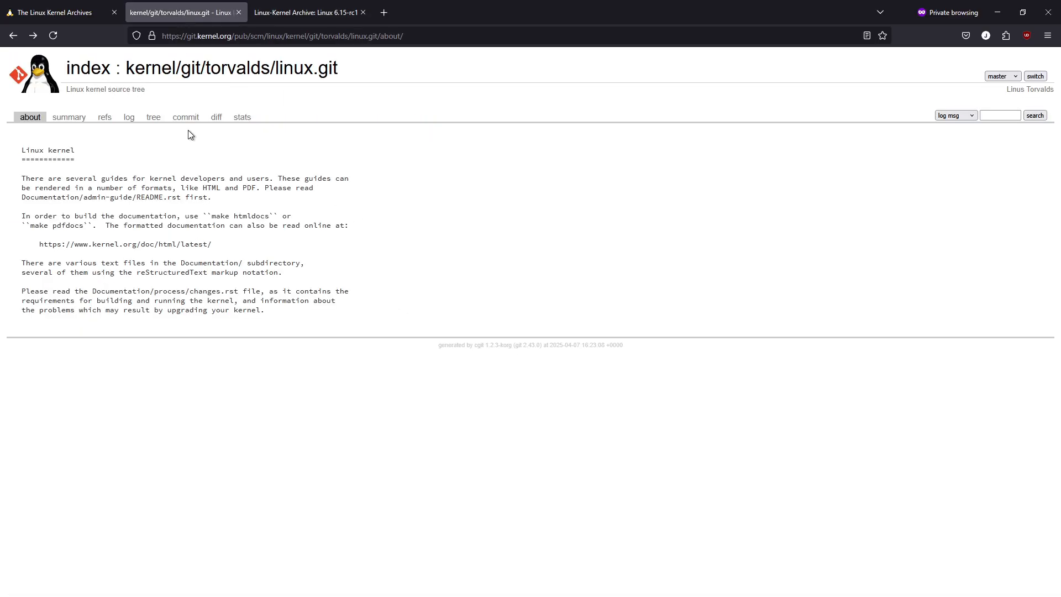
click(69, 117)
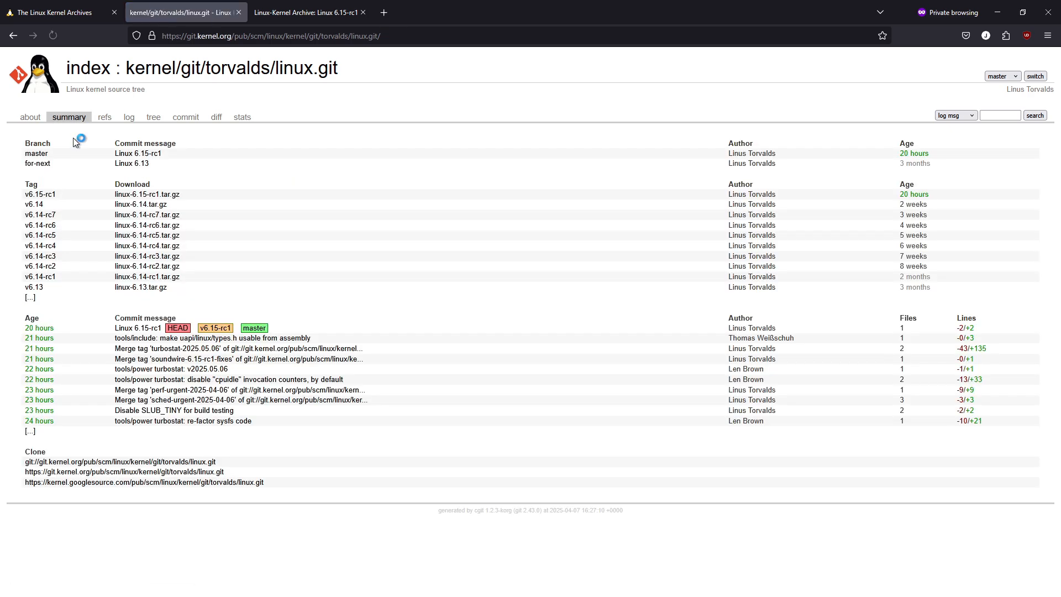
click(50, 12)
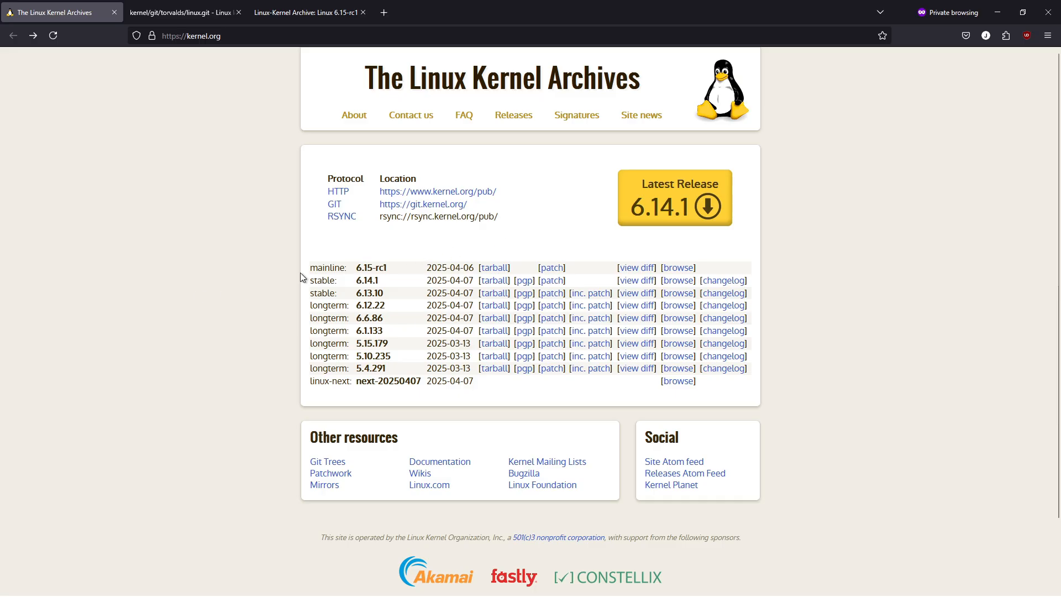
click(179, 12)
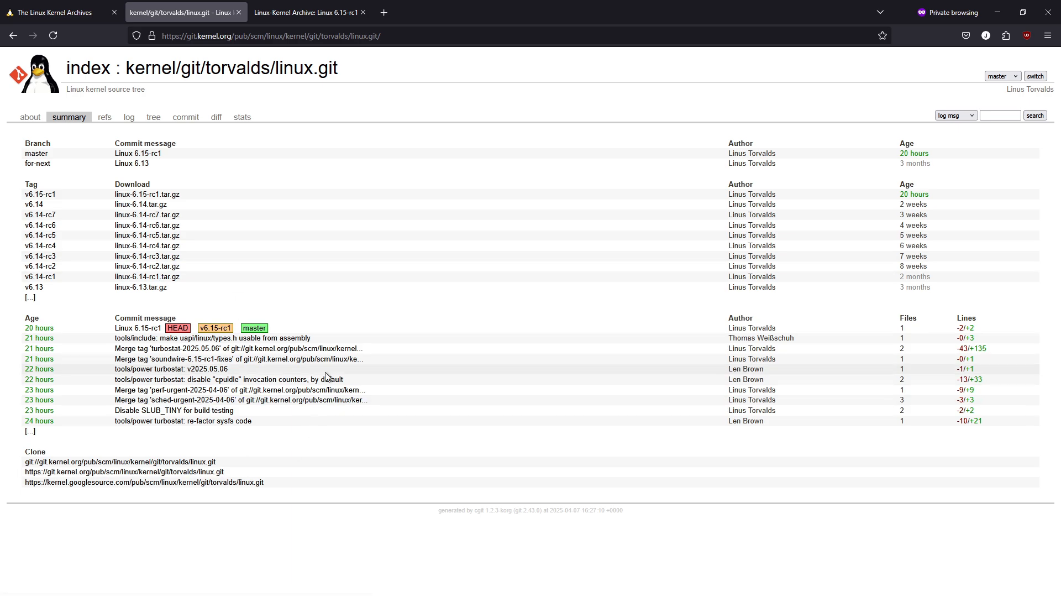
click(307, 12)
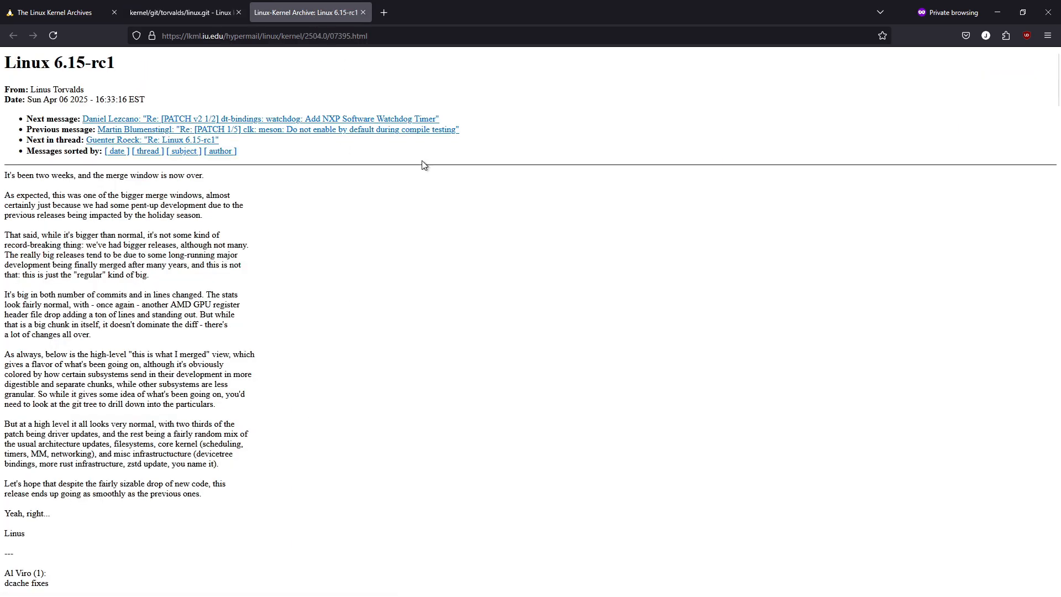
middle_click(480, 435)
click(485, 317)
click(57, 12)
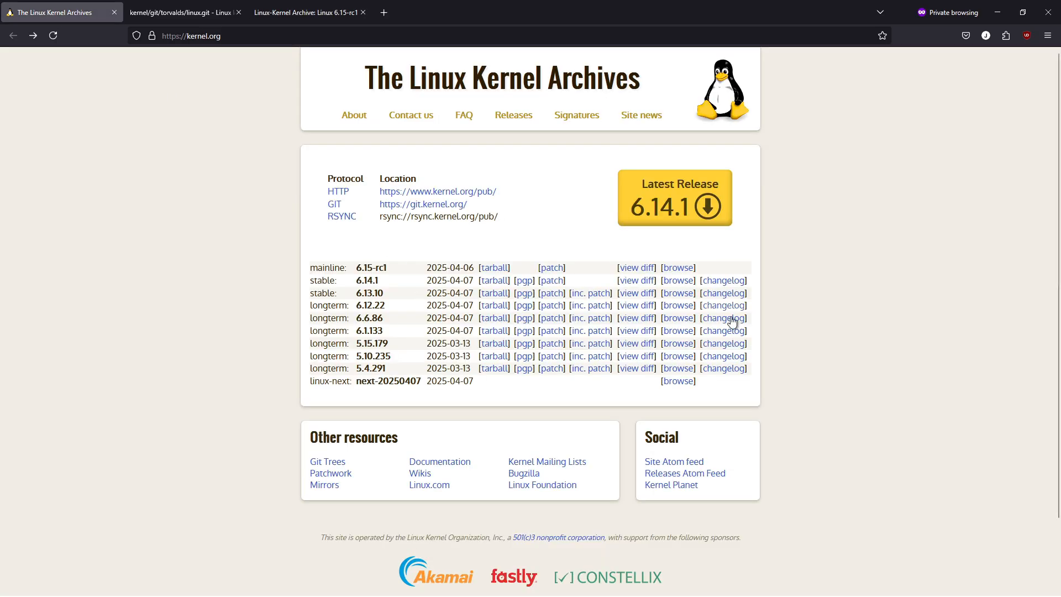
click(811, 258)
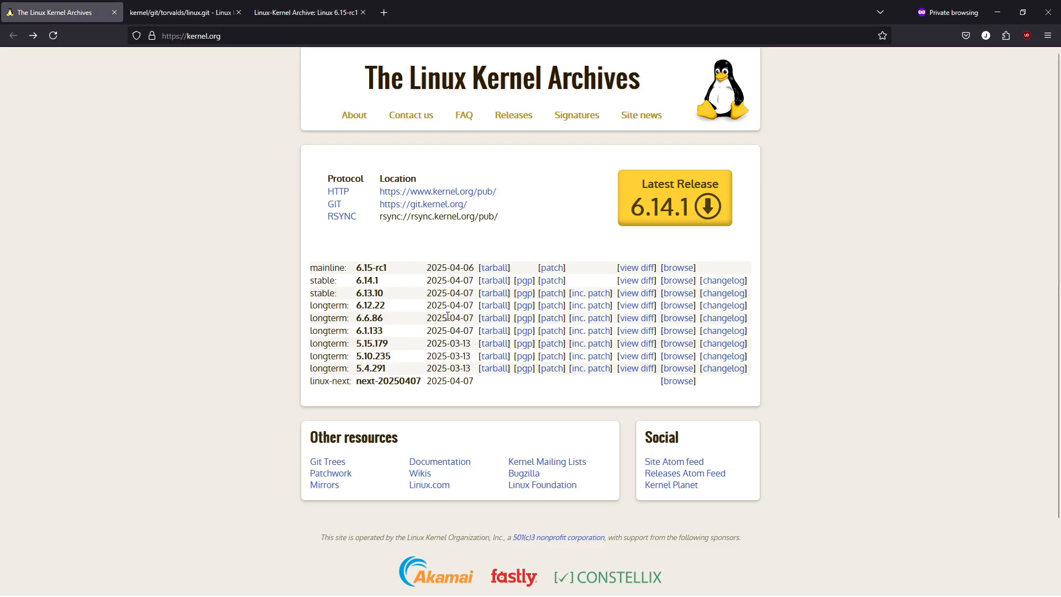